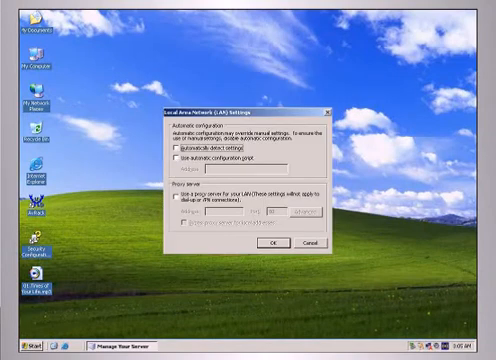
- Enable 'Automatically detect settings' in the LAN Settings dialog, leaving script and proxy unchecked
{"action": "key", "text": "space"}
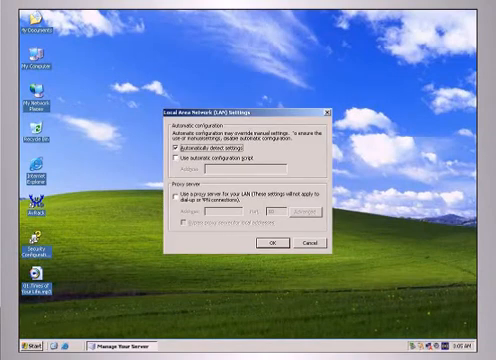